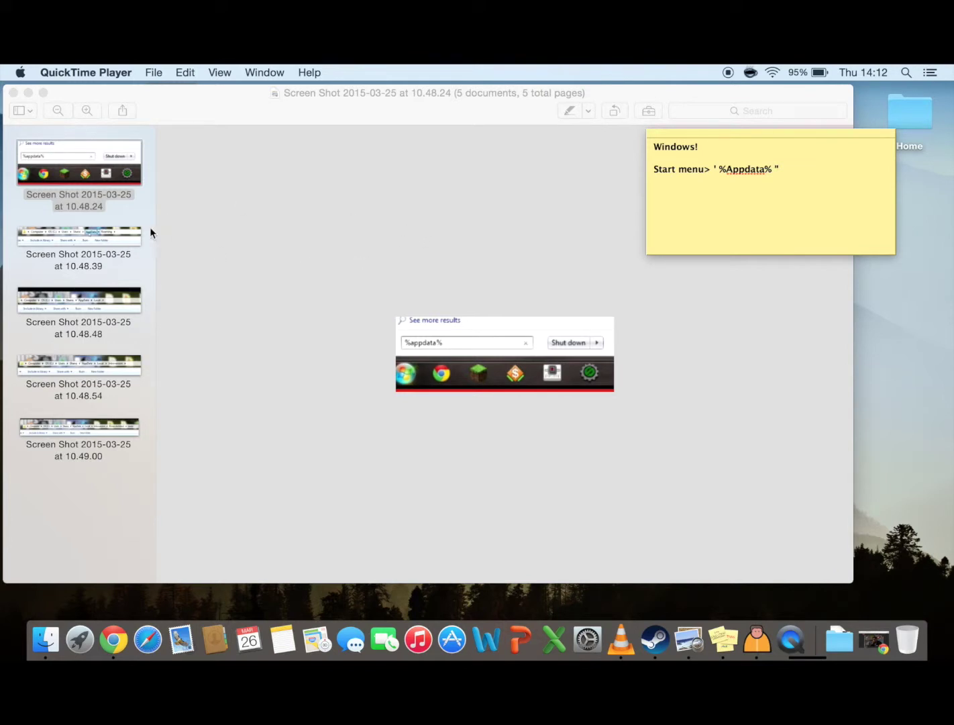
# Review the 10.48.39–10.49.00 screenshots tracing the saves folder path, then close Preview
pyautogui.click(107, 237)
pyautogui.click(107, 236)
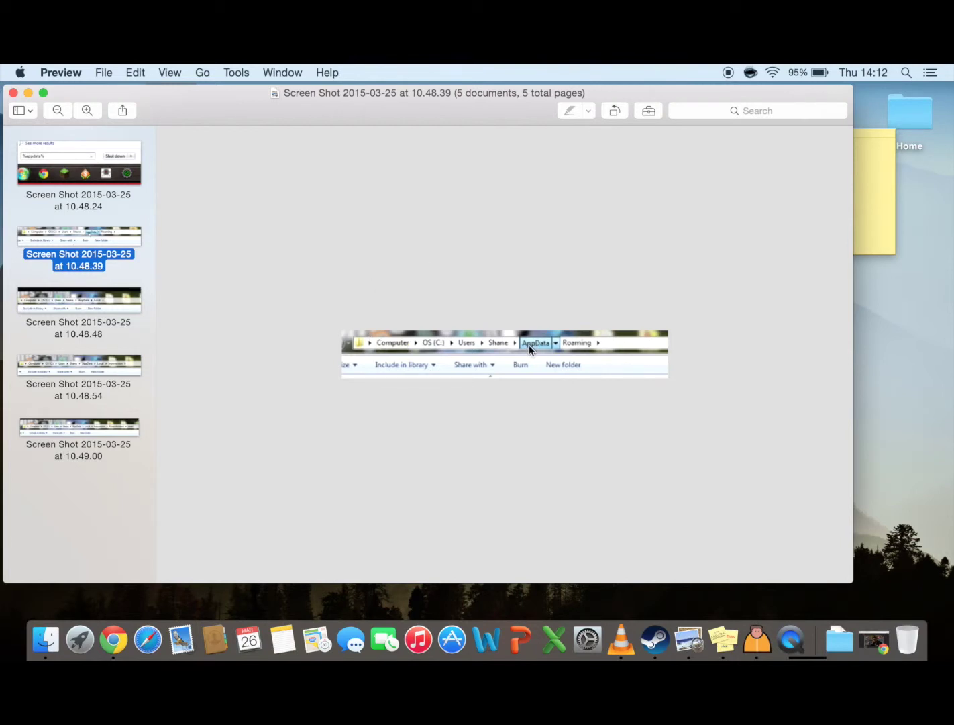
pyautogui.click(106, 292)
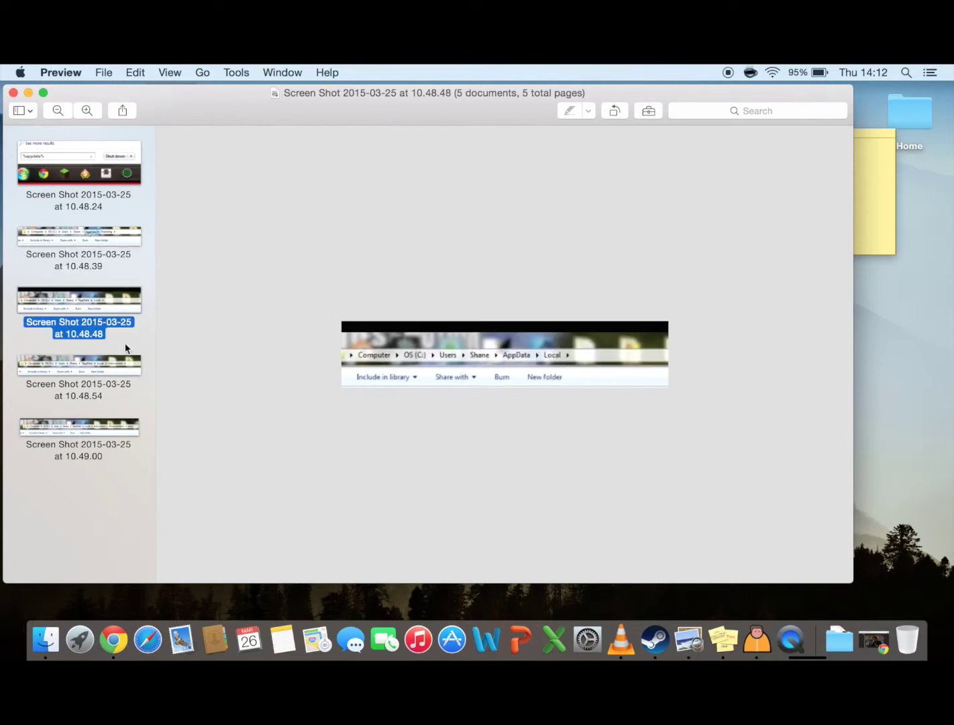
pyautogui.click(107, 363)
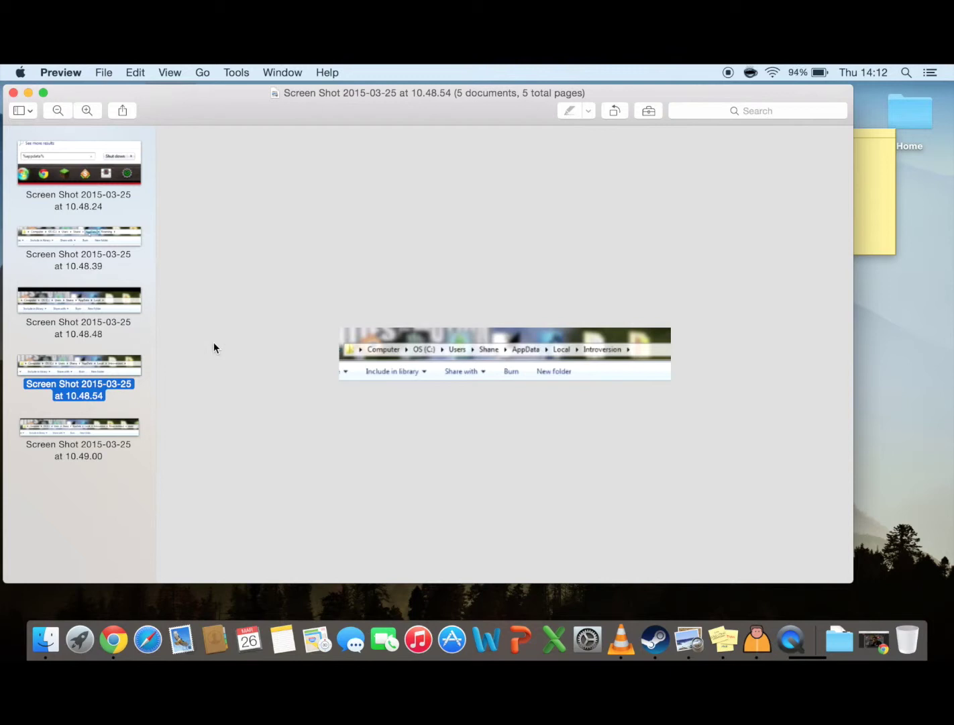
pyautogui.click(98, 441)
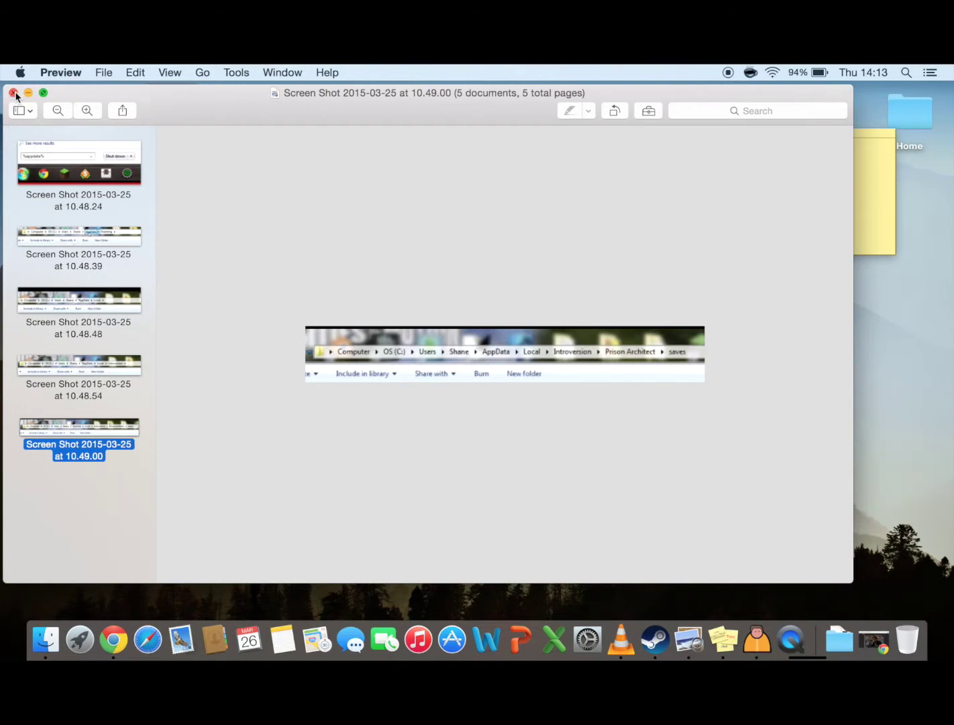
pyautogui.click(13, 93)
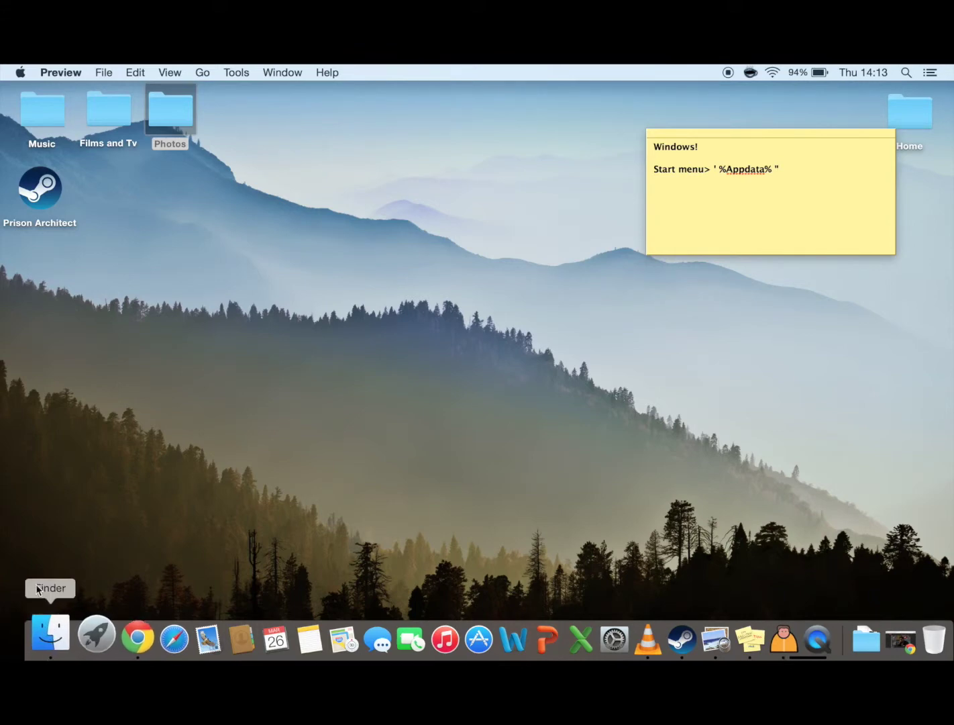
# Navigate Finder to Library › Application Support › Prison Architect › saves
pyautogui.click(46, 629)
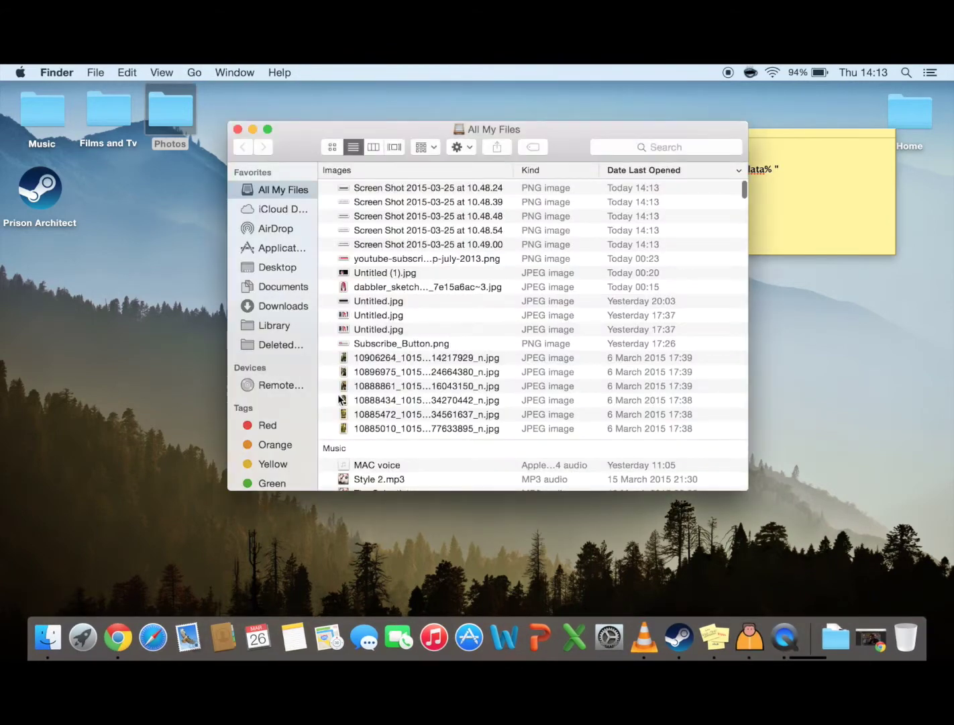
pyautogui.click(267, 326)
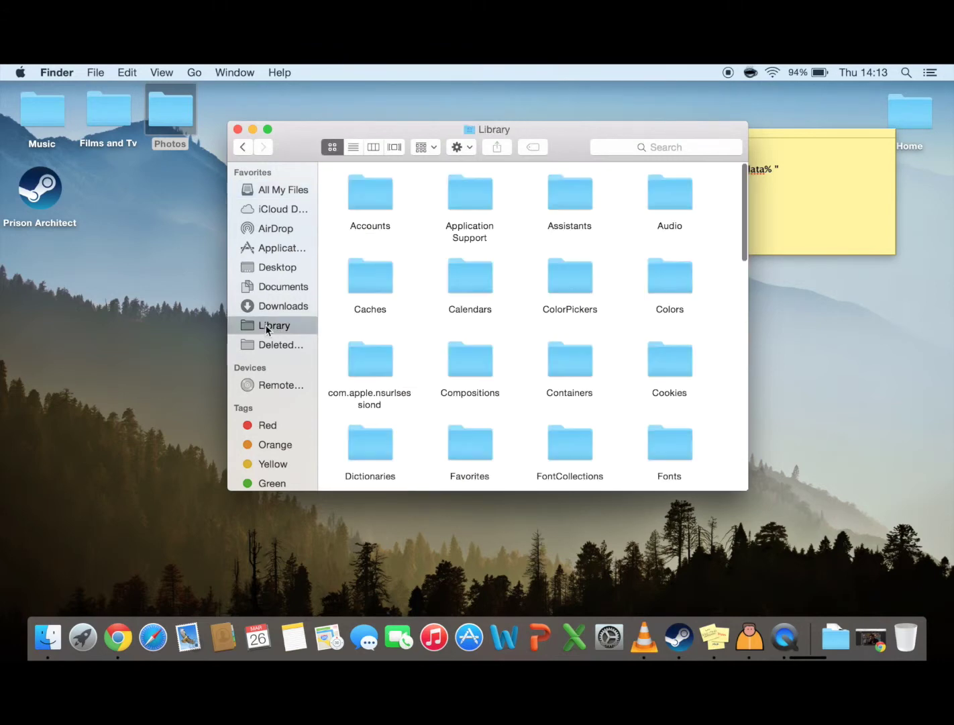
pyautogui.doubleClick(478, 201)
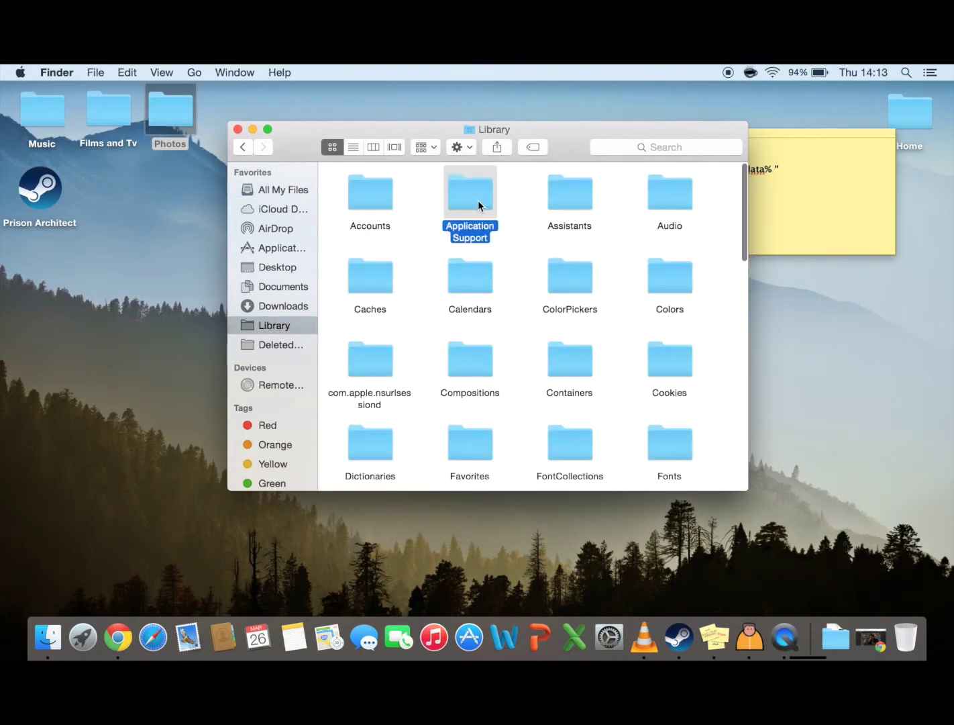
pyautogui.doubleClick(663, 328)
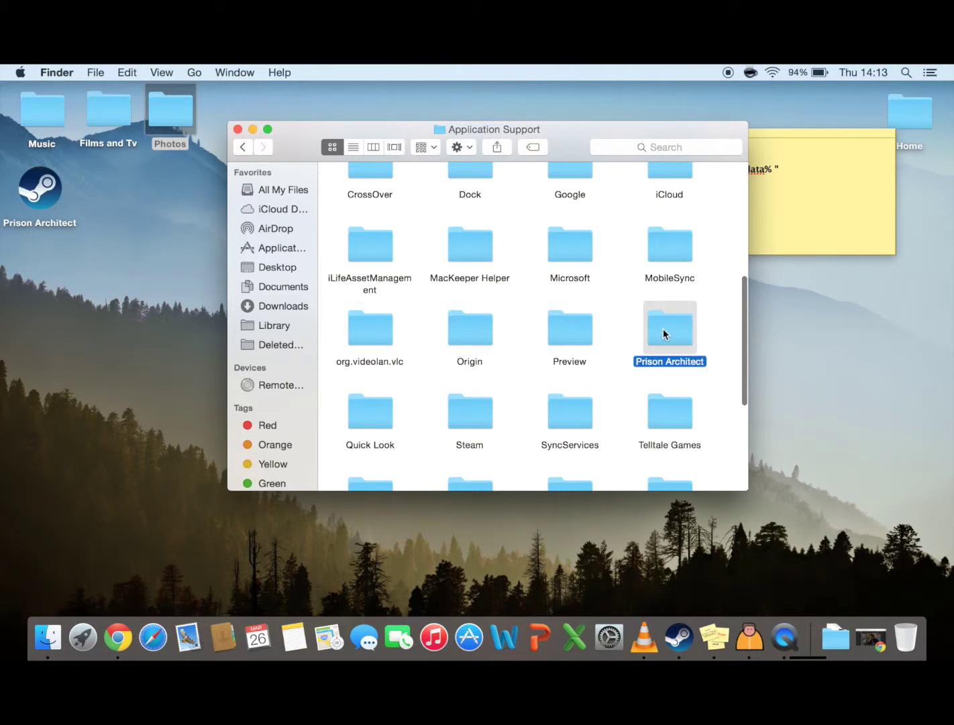
pyautogui.doubleClick(372, 279)
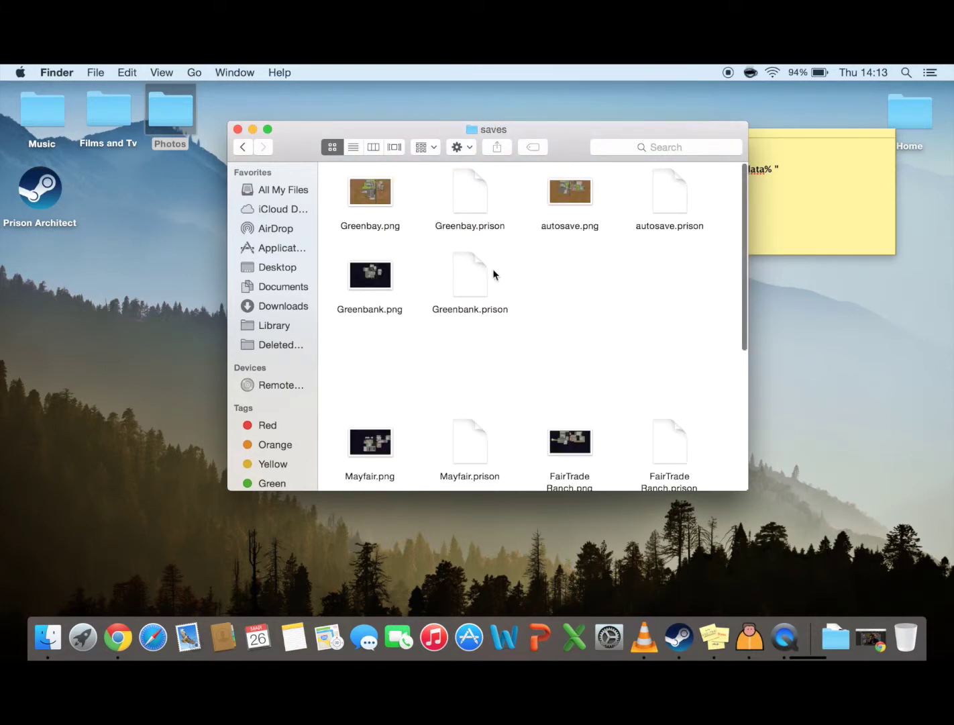
# Open Greenbank.prison with TextEdit through Open With › Other…
pyautogui.click(669, 200)
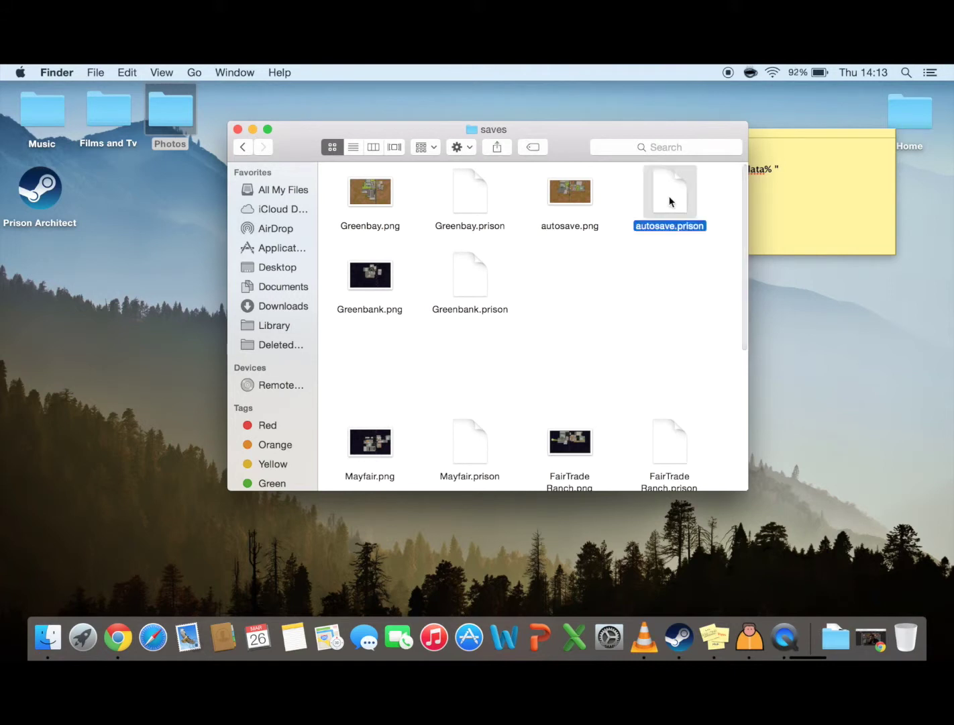
pyautogui.click(473, 285)
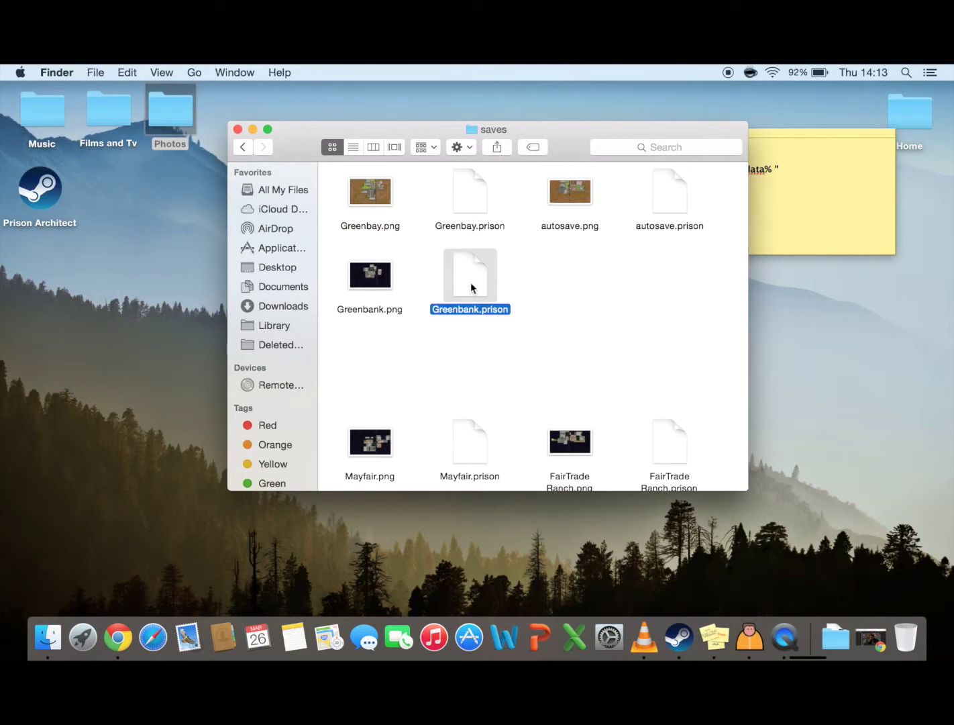
pyautogui.rightClick(471, 282)
pyautogui.moveTo(665, 304)
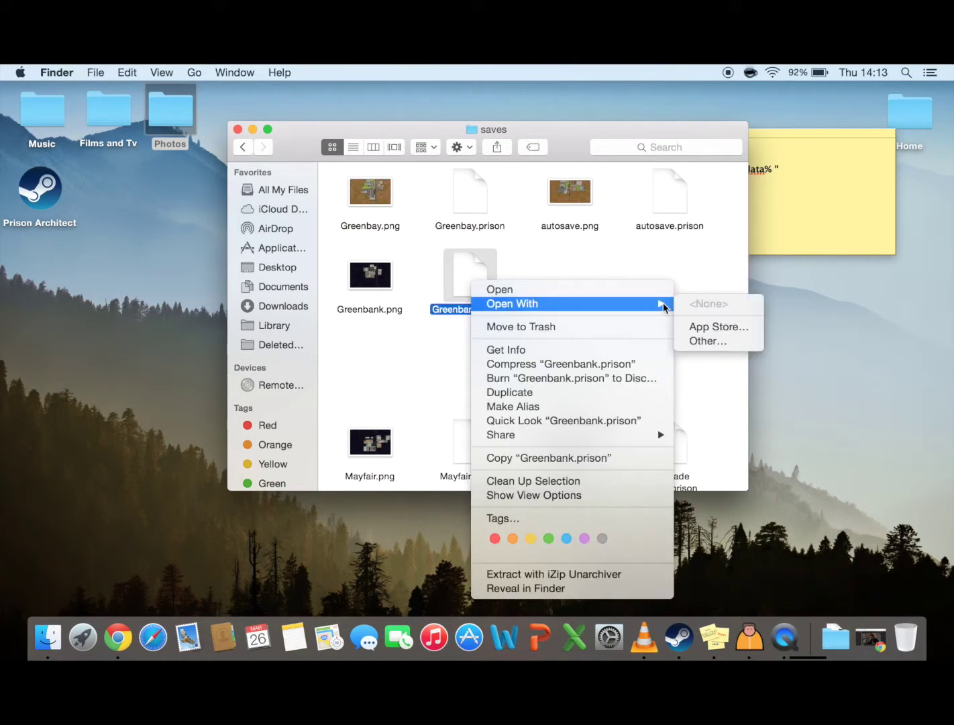
pyautogui.click(729, 342)
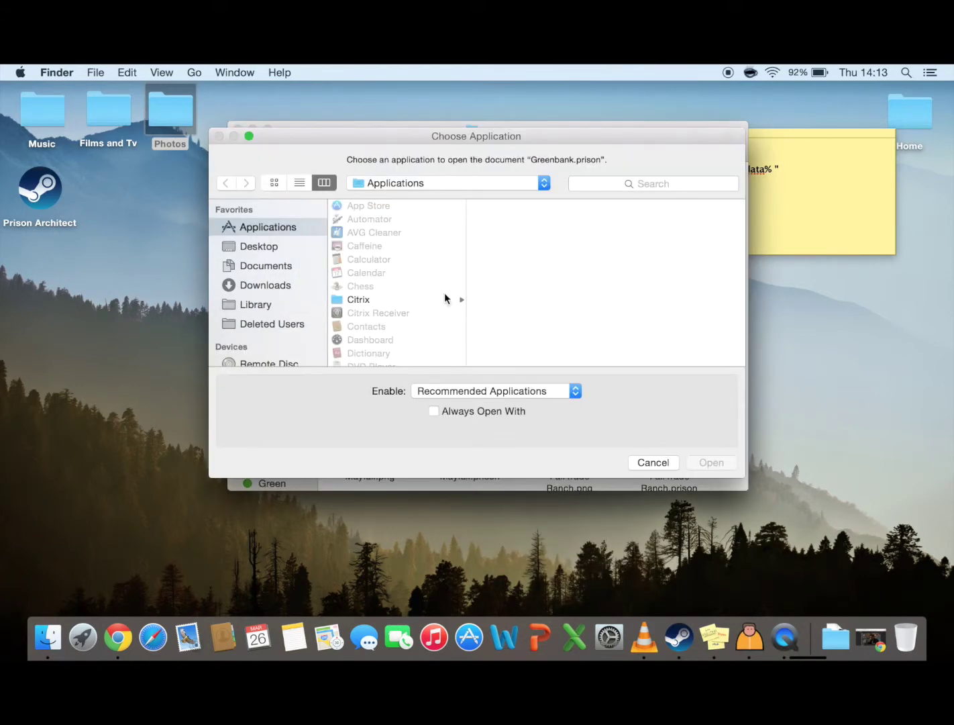
pyautogui.scroll(-10, 376, 283)
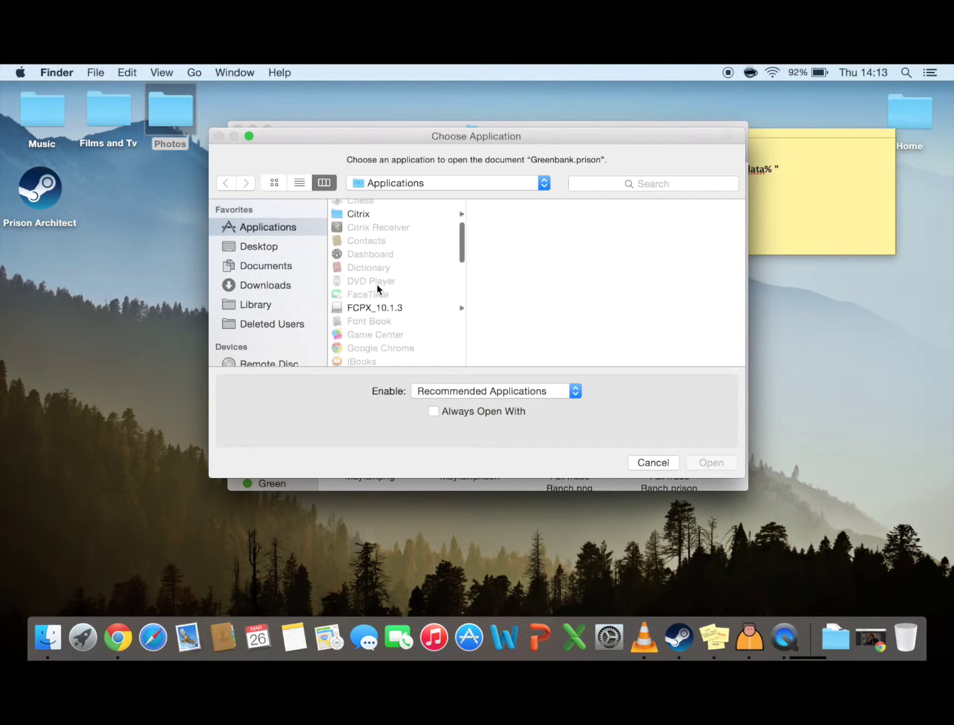
pyautogui.scroll(-5, 376, 283)
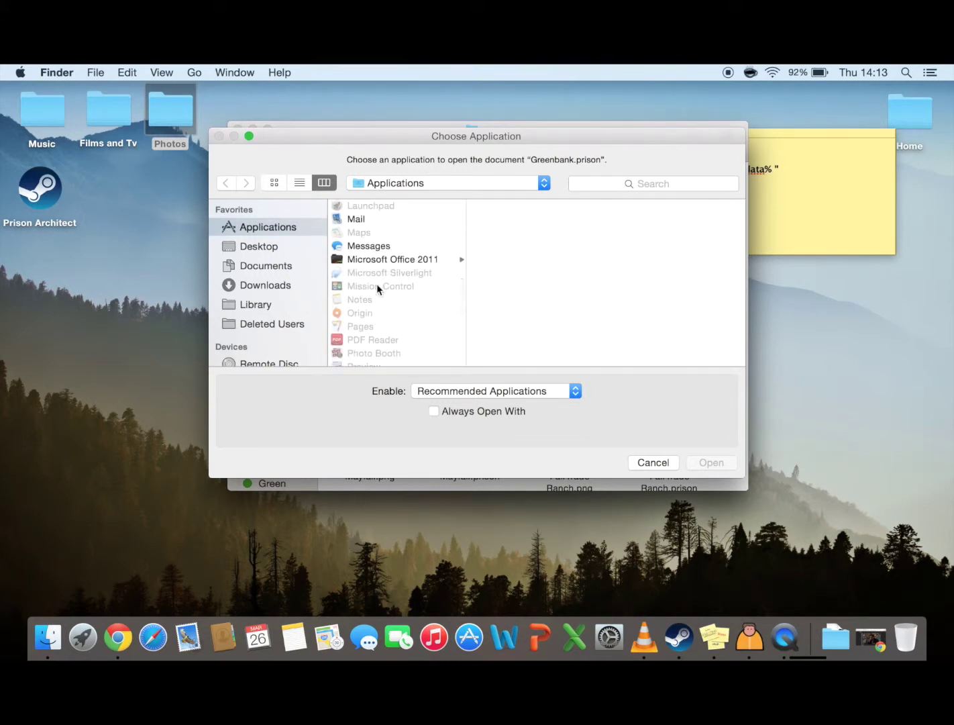
pyautogui.scroll(-2, 377, 283)
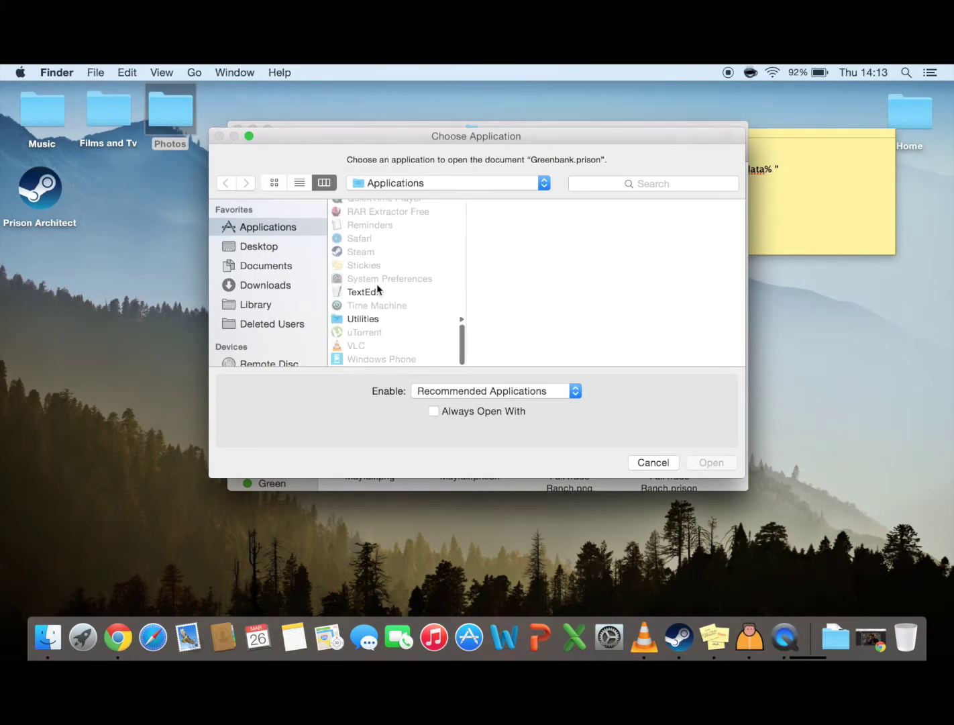
pyautogui.doubleClick(363, 291)
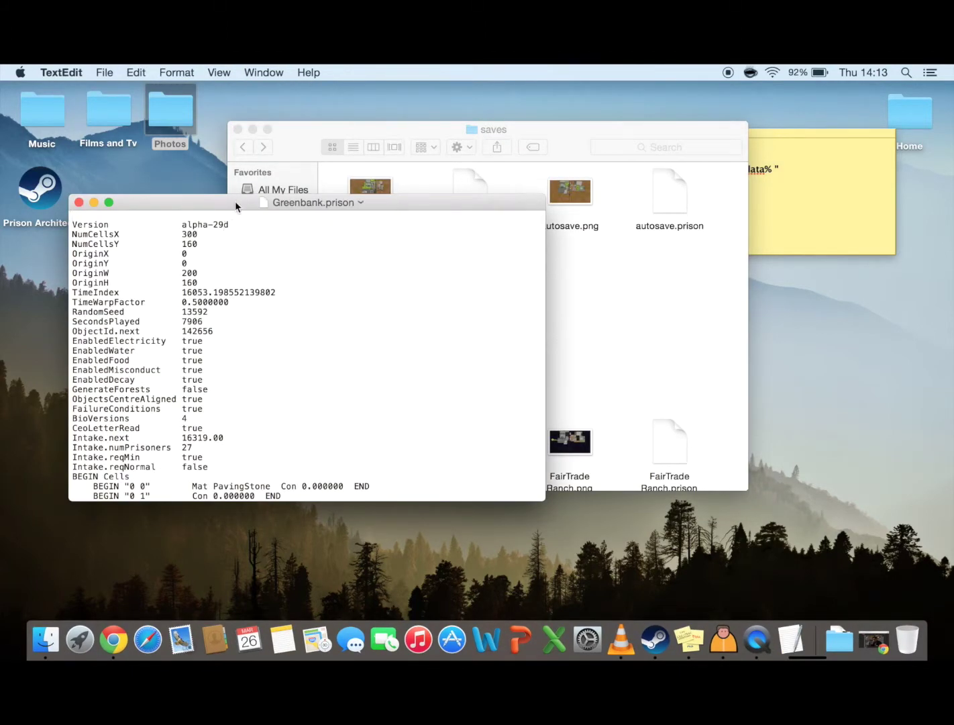
# Enlarge the TextEdit window and find 'finance' to reach Balance 9.975840e+07
pyautogui.moveTo(235, 200); pyautogui.dragTo(266, 106)
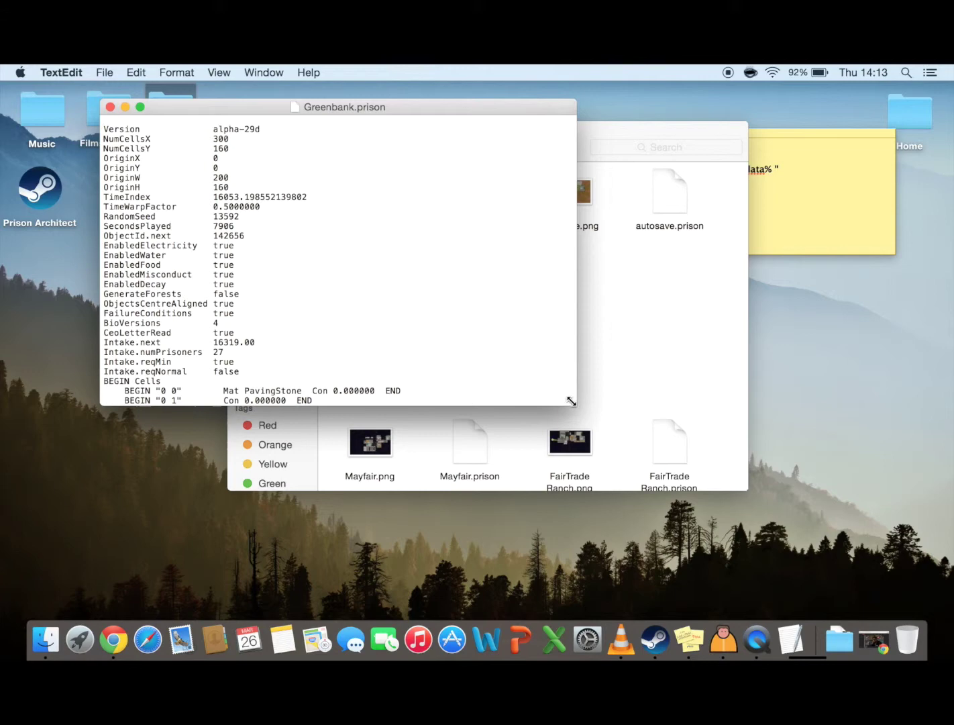
pyautogui.moveTo(573, 403); pyautogui.dragTo(820, 581)
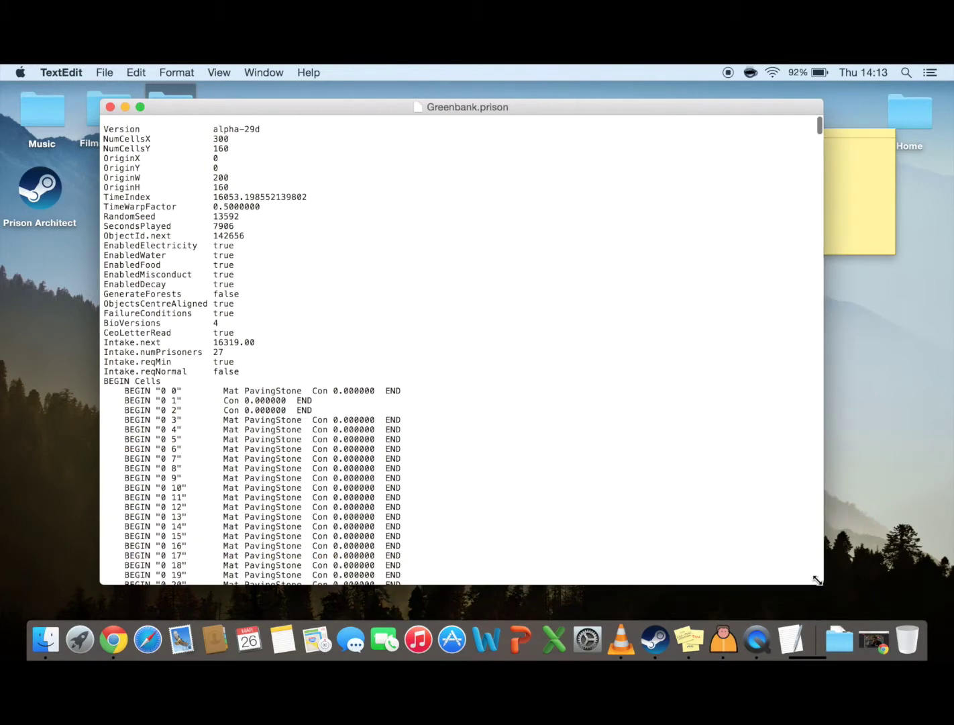
pyautogui.click(136, 72)
pyautogui.moveTo(187, 288)
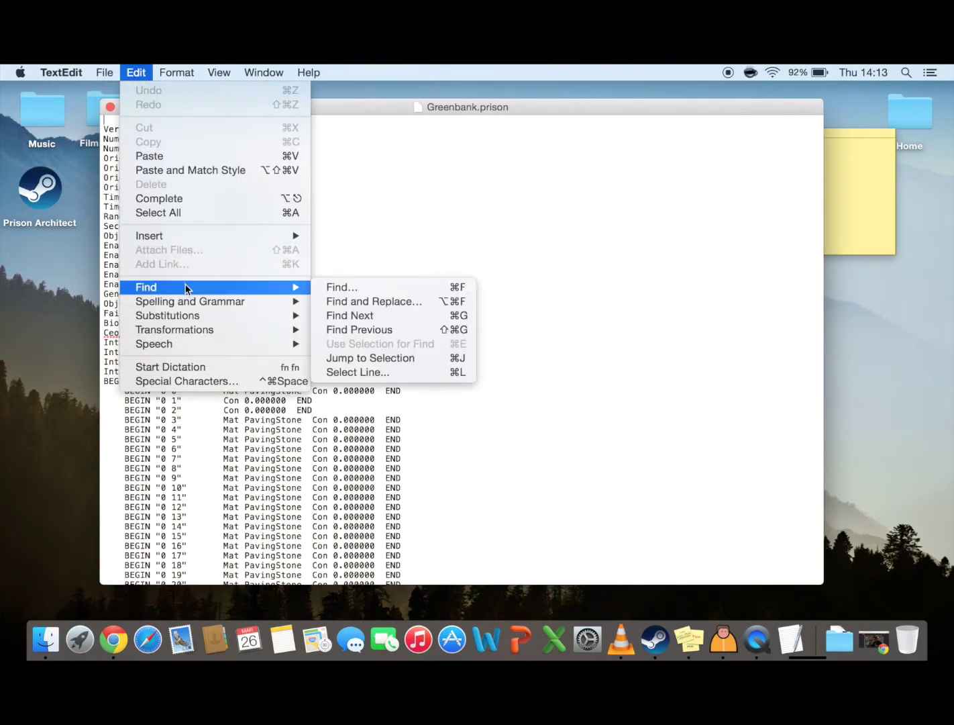
pyautogui.click(329, 286)
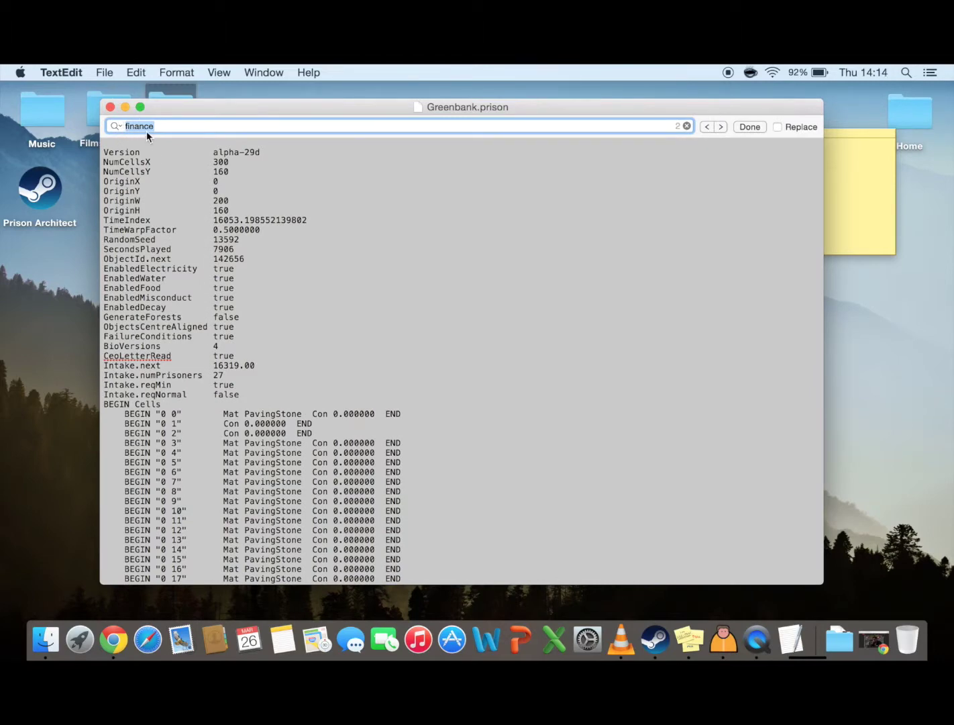
pyautogui.press('Return')
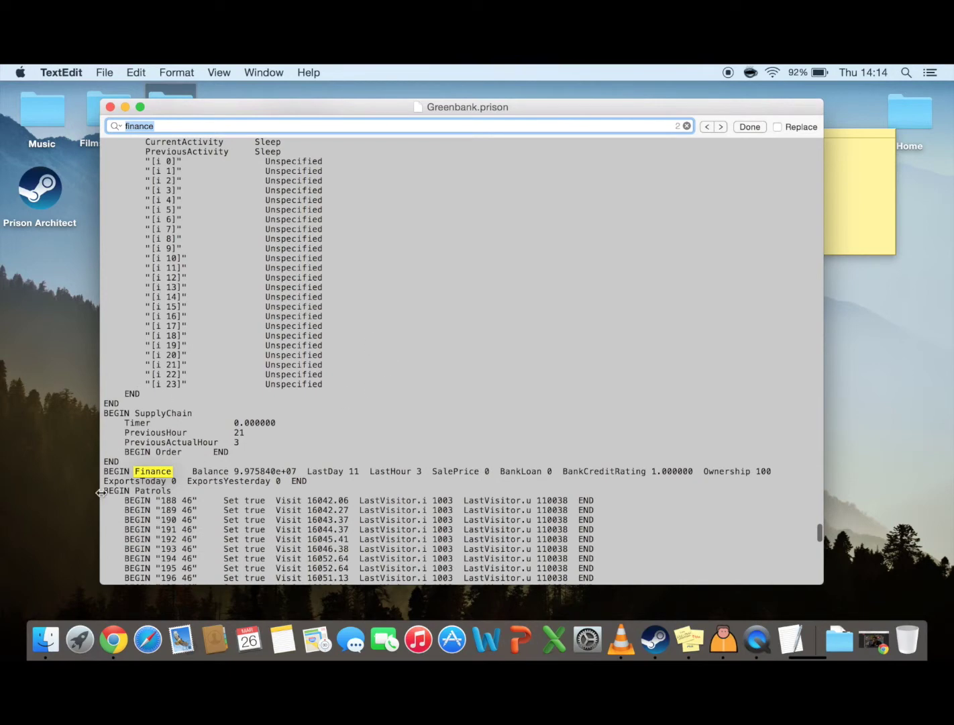
# Replace the Balance value 9.975840e+07 with 100000000
pyautogui.click(315, 485)
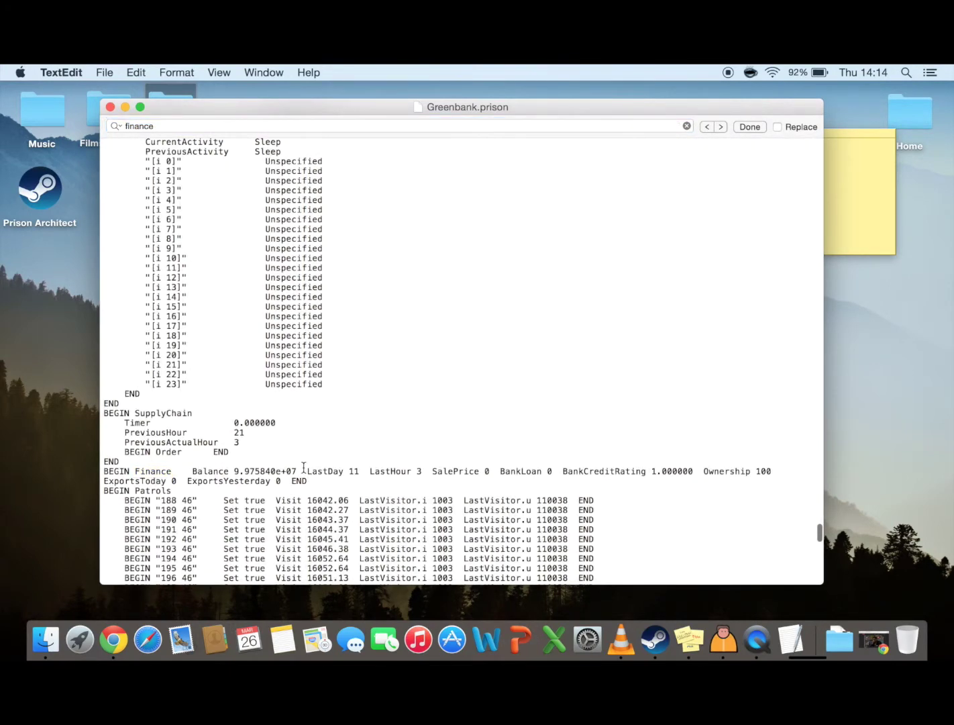
pyautogui.moveTo(296, 467); pyautogui.dragTo(234, 468)
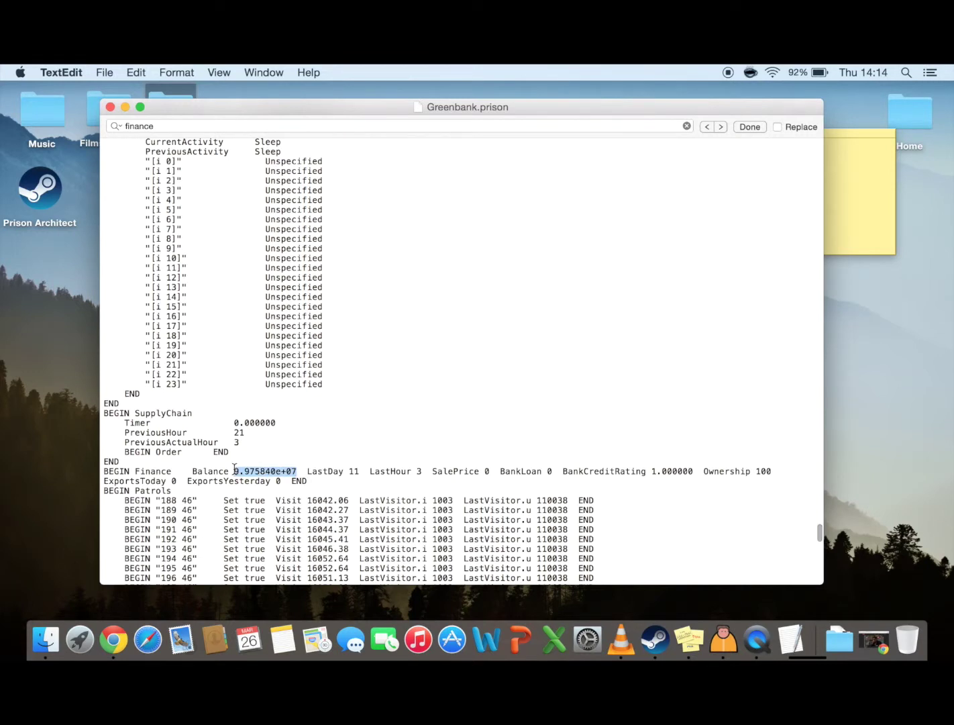
pyautogui.press('BackSpace')
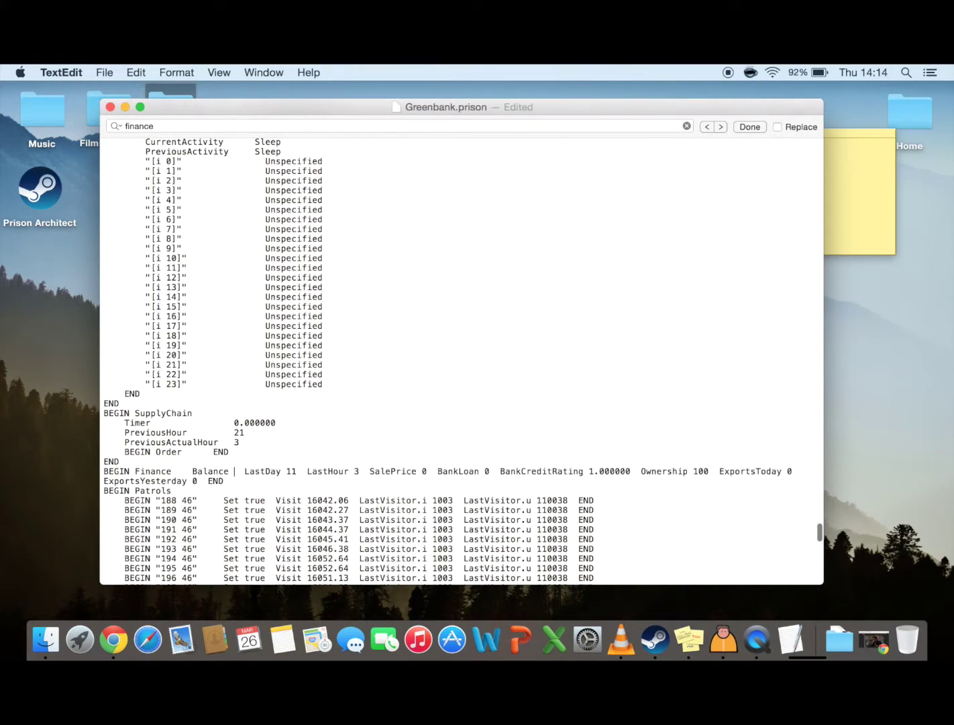
pyautogui.write('1')
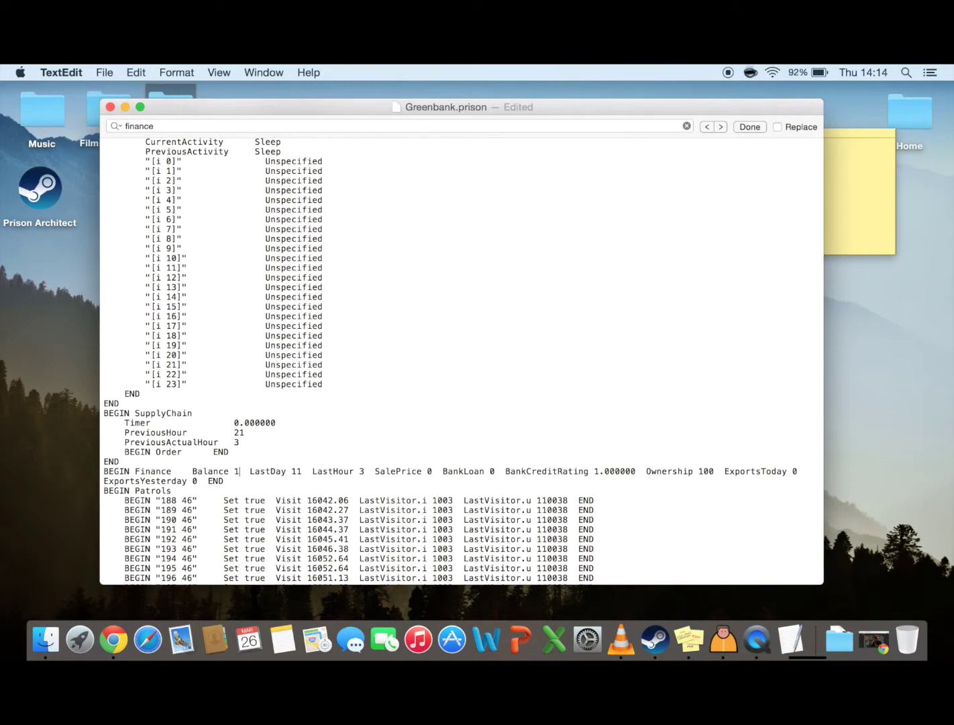
pyautogui.write('000000')
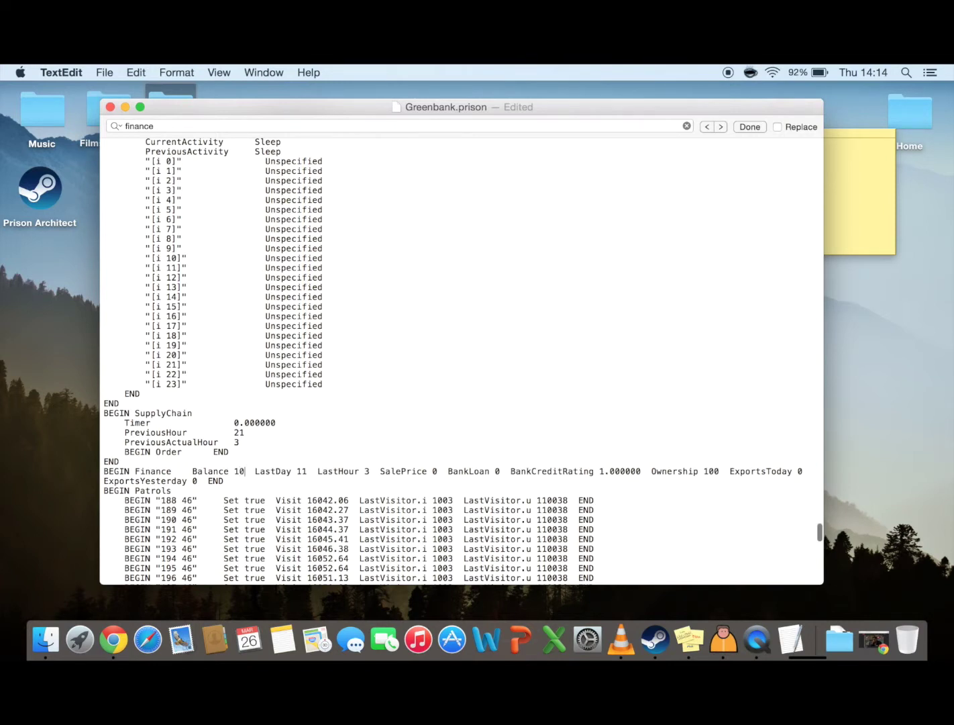
pyautogui.write('00')
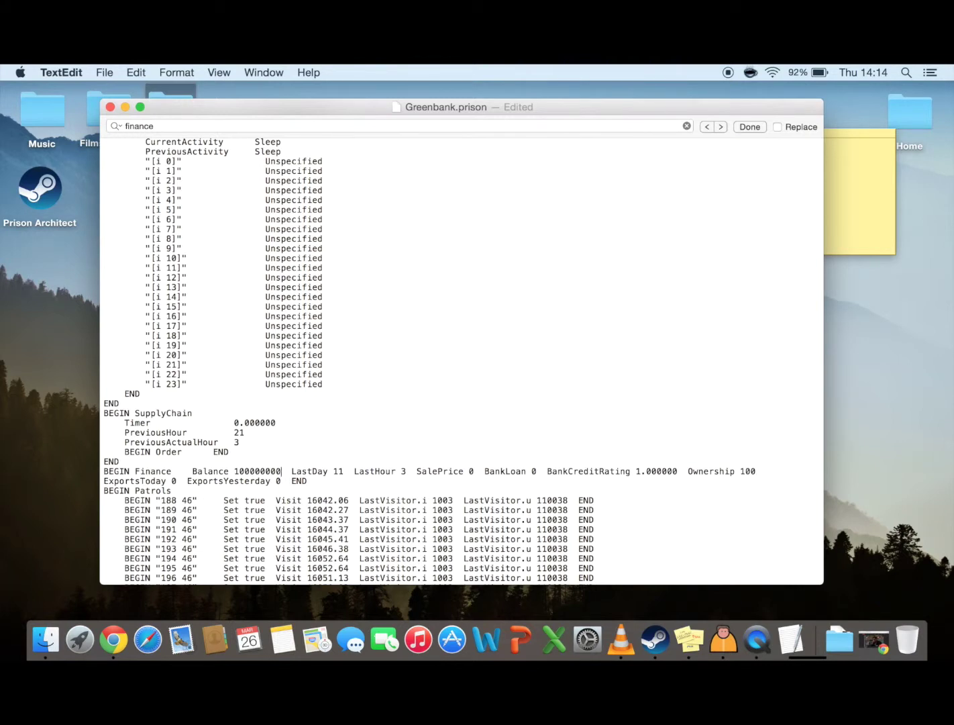
# Save Greenbank.prison and close the document
pyautogui.click(106, 73)
pyautogui.click(114, 157)
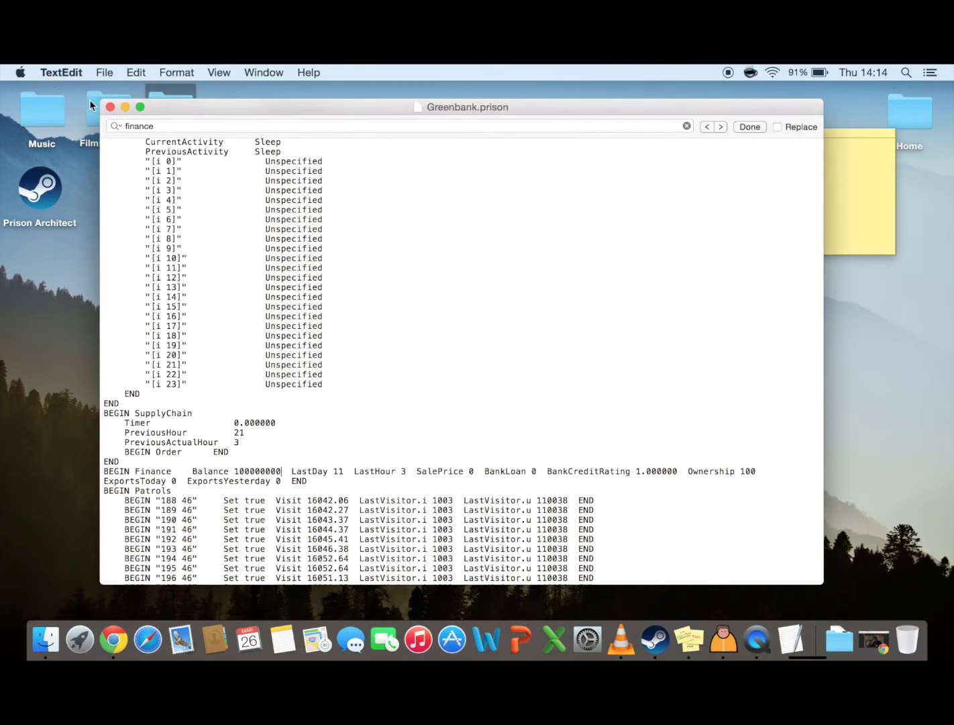
pyautogui.click(111, 110)
# Switch to the game's desktop and load Greenbank.prison, now showing a $100,000,000 balance
pyautogui.hotkey('ctrl', 'Up')
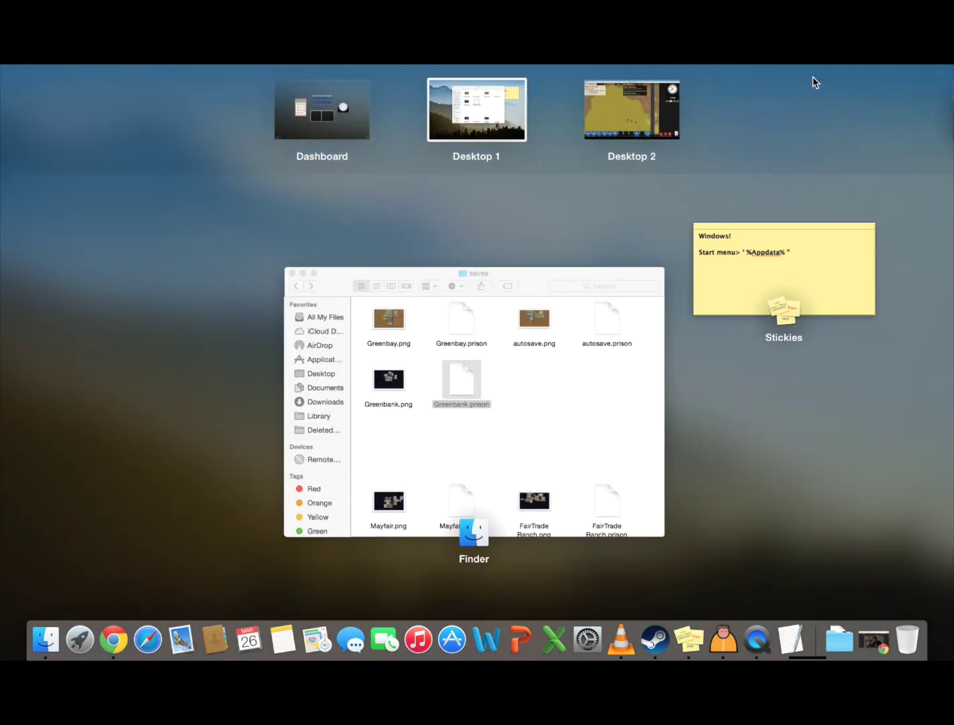
pyautogui.click(622, 127)
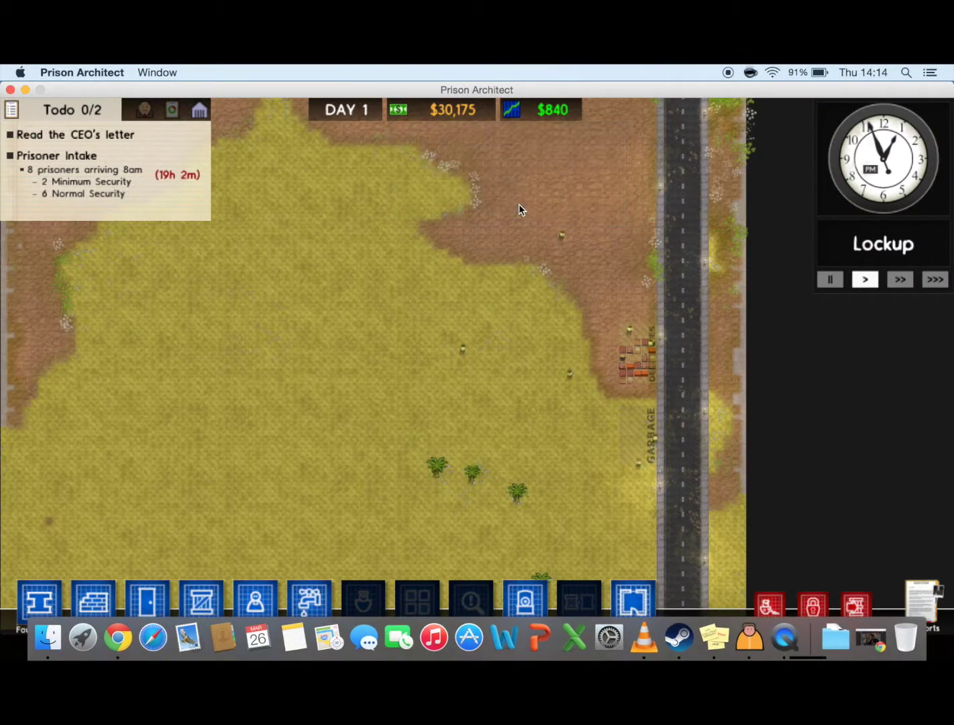
pyautogui.press('Escape')
pyautogui.click(575, 312)
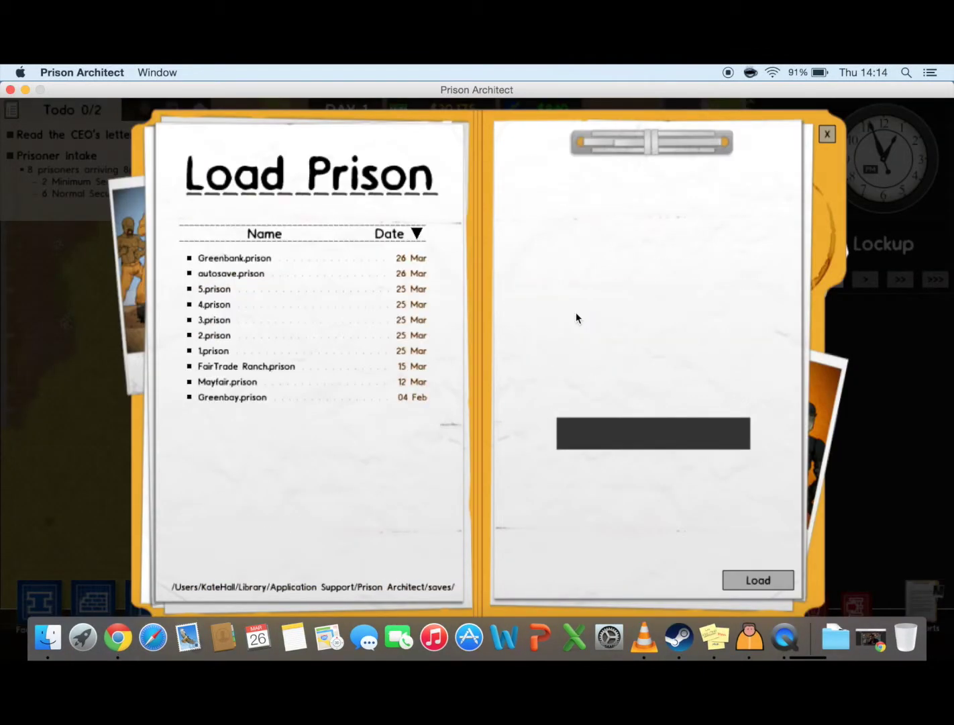
pyautogui.click(268, 257)
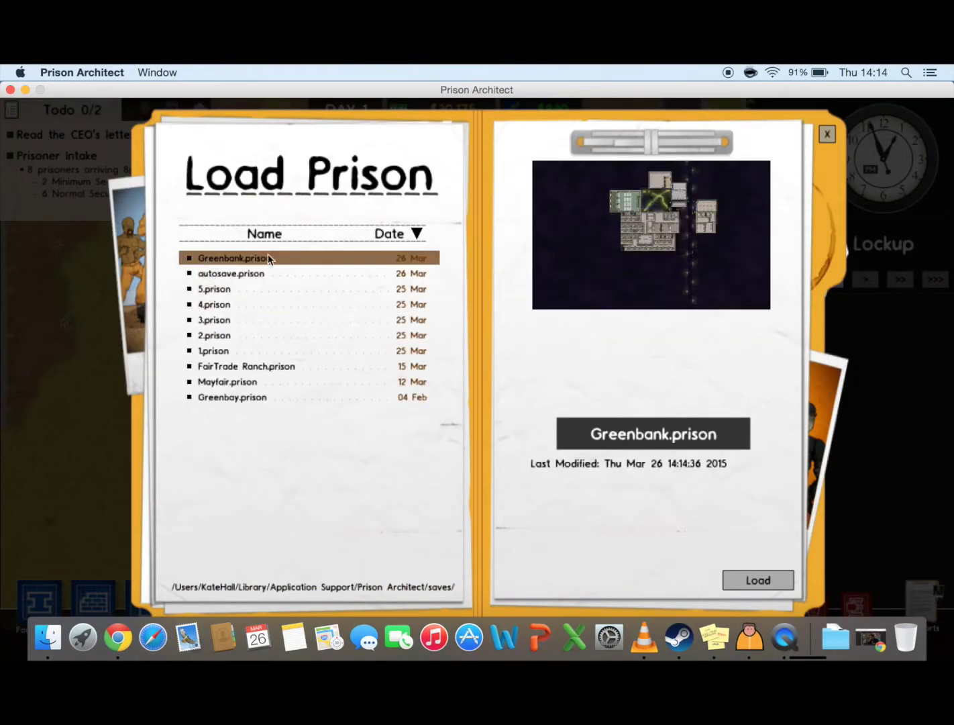
pyautogui.click(745, 581)
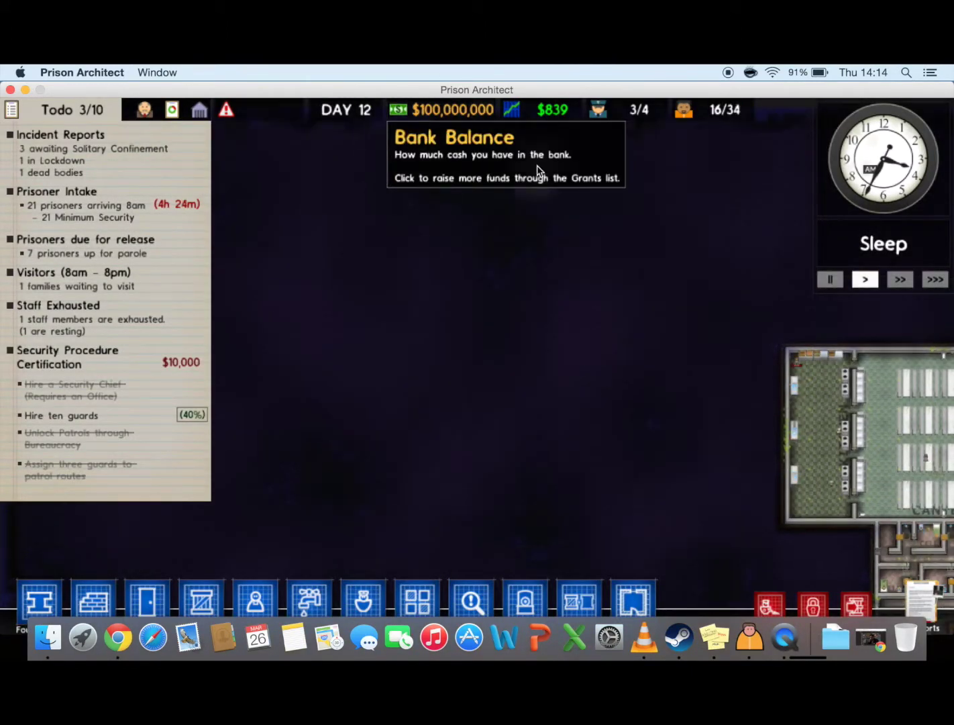
pyautogui.press('d')
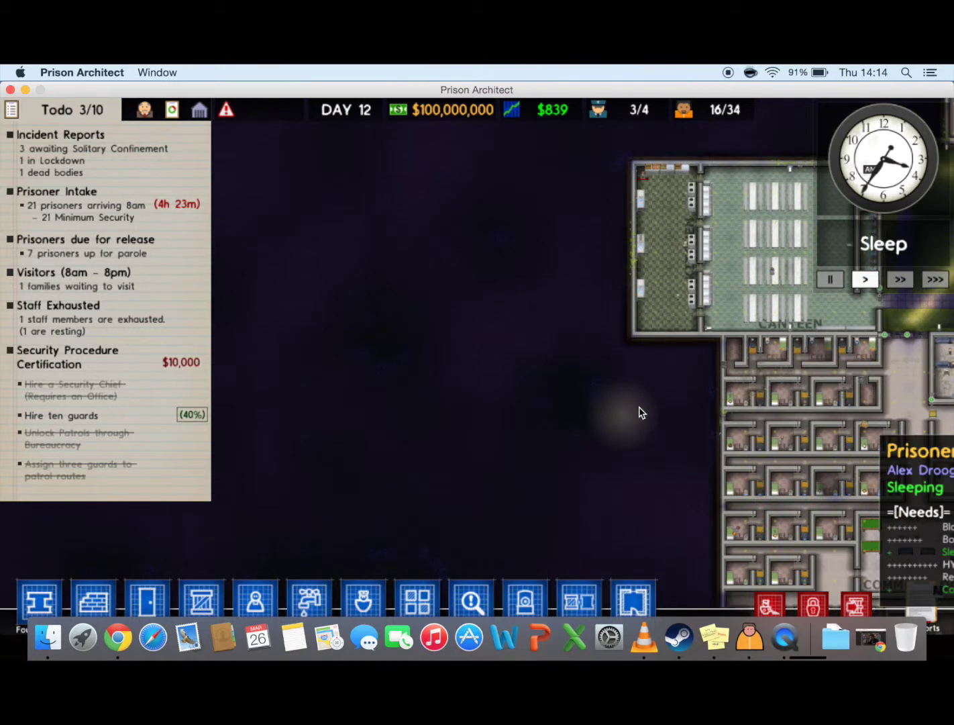